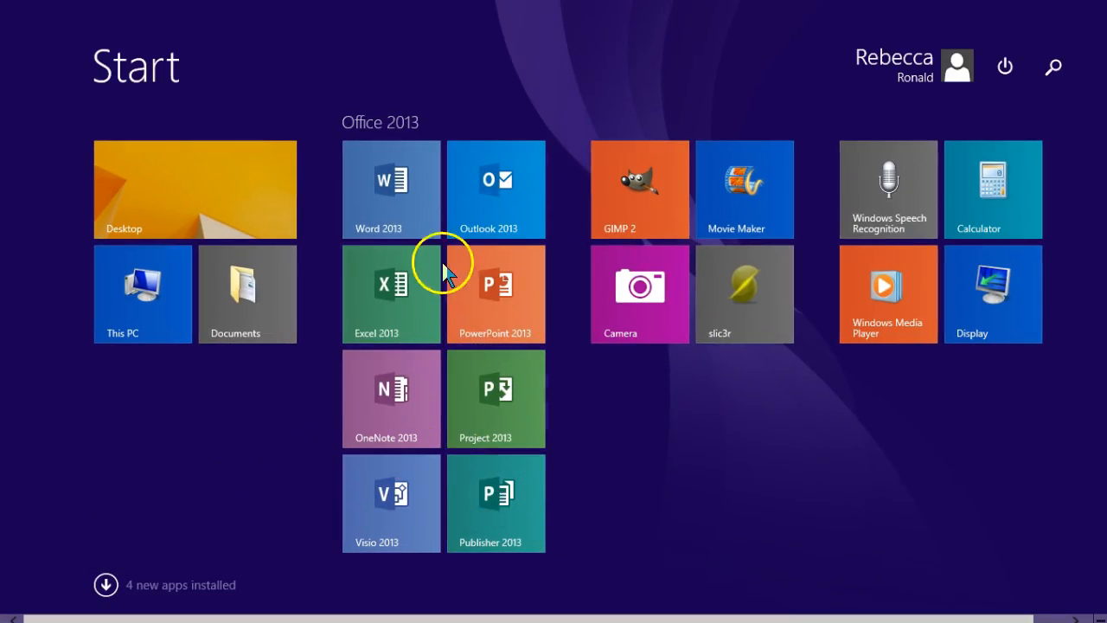
Step: Open Publisher 2013 and create a blank portrait publication
left_click(477, 491)
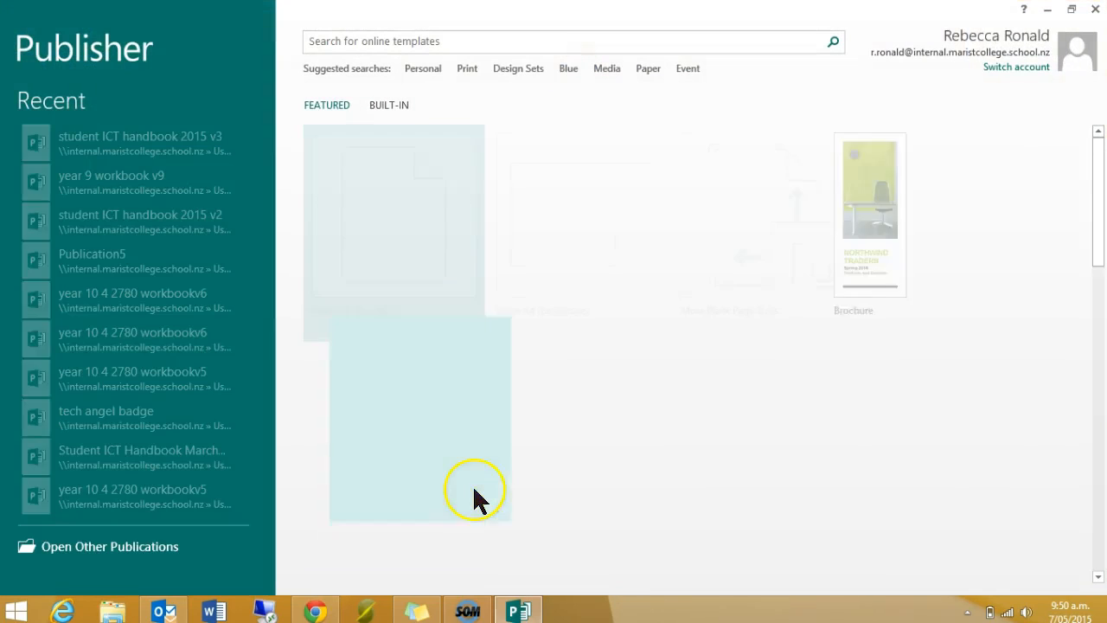
left_click(429, 287)
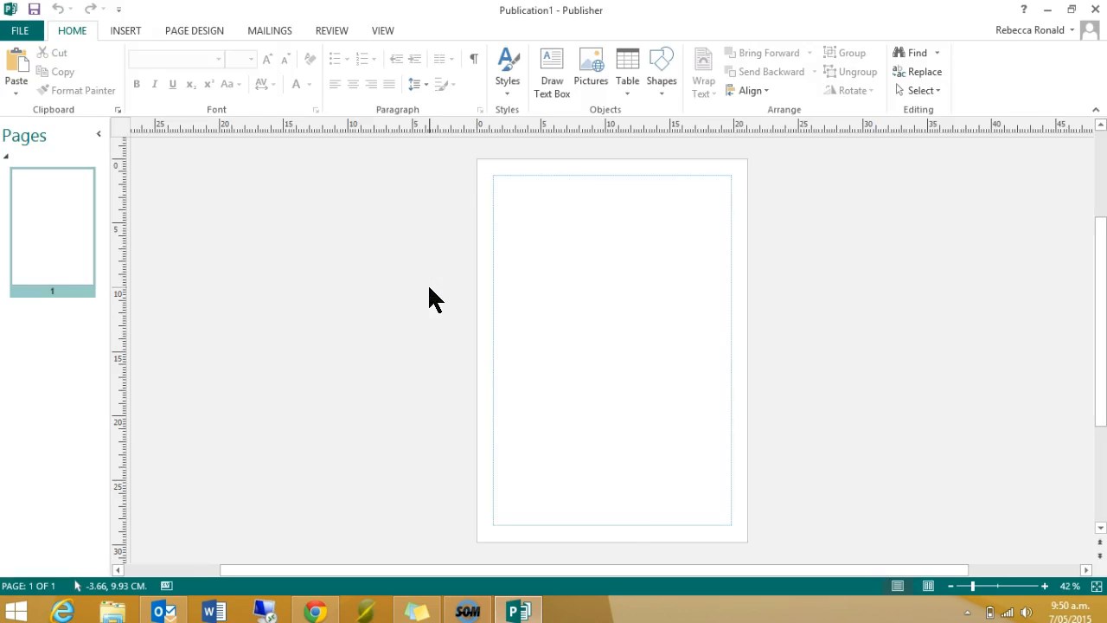
Step: Change the publication's template to the built-in Arrows informational brochure with default colours and fonts
left_click(200, 29)
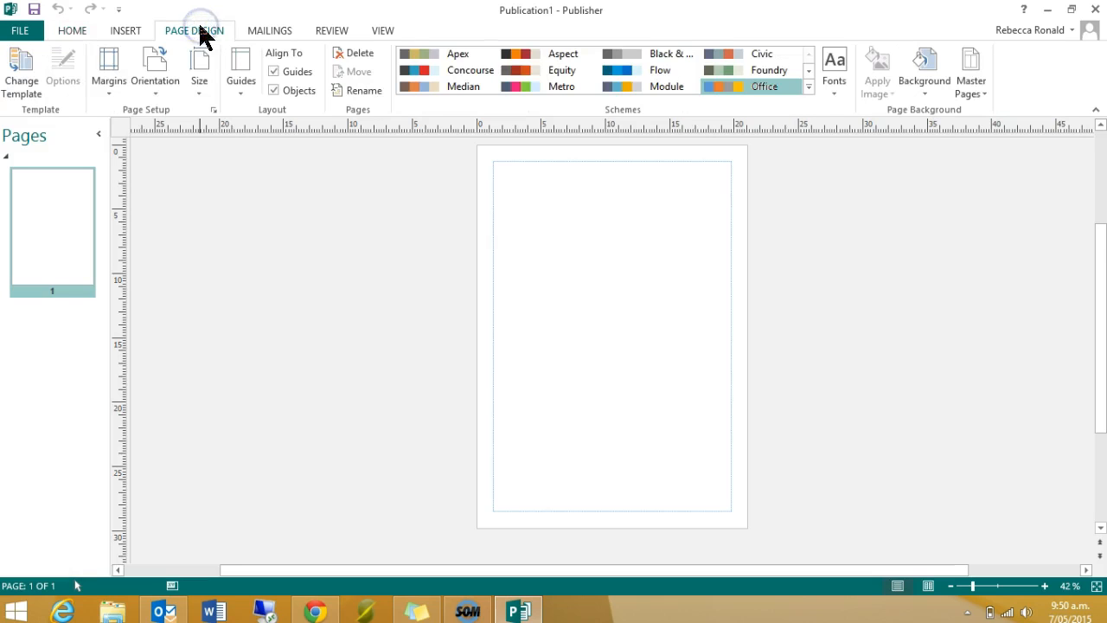
left_click(22, 82)
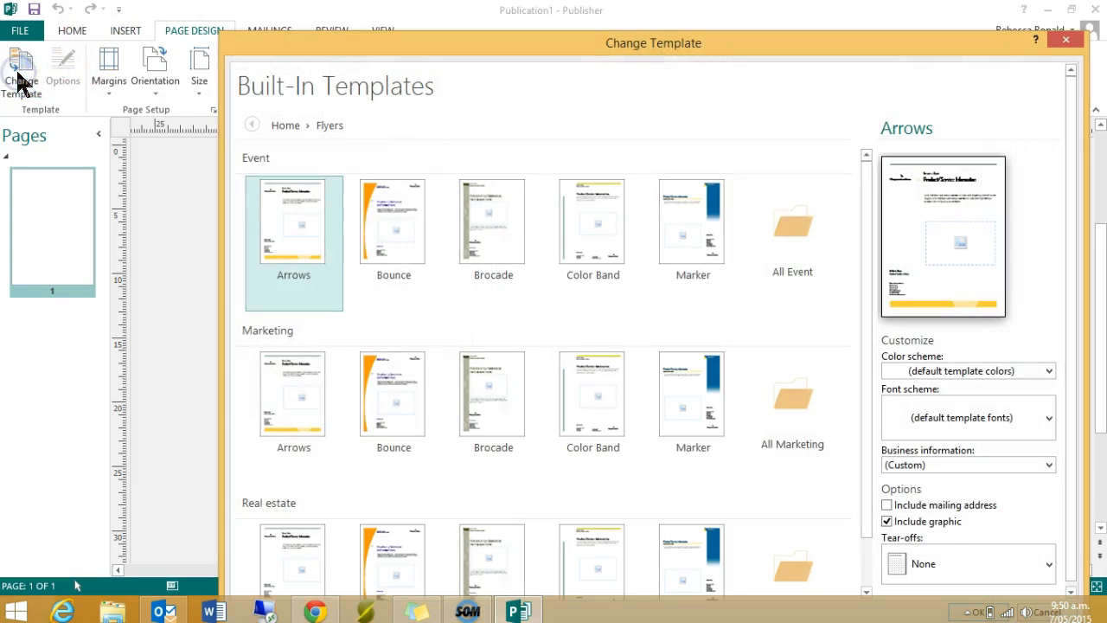
left_click(288, 126)
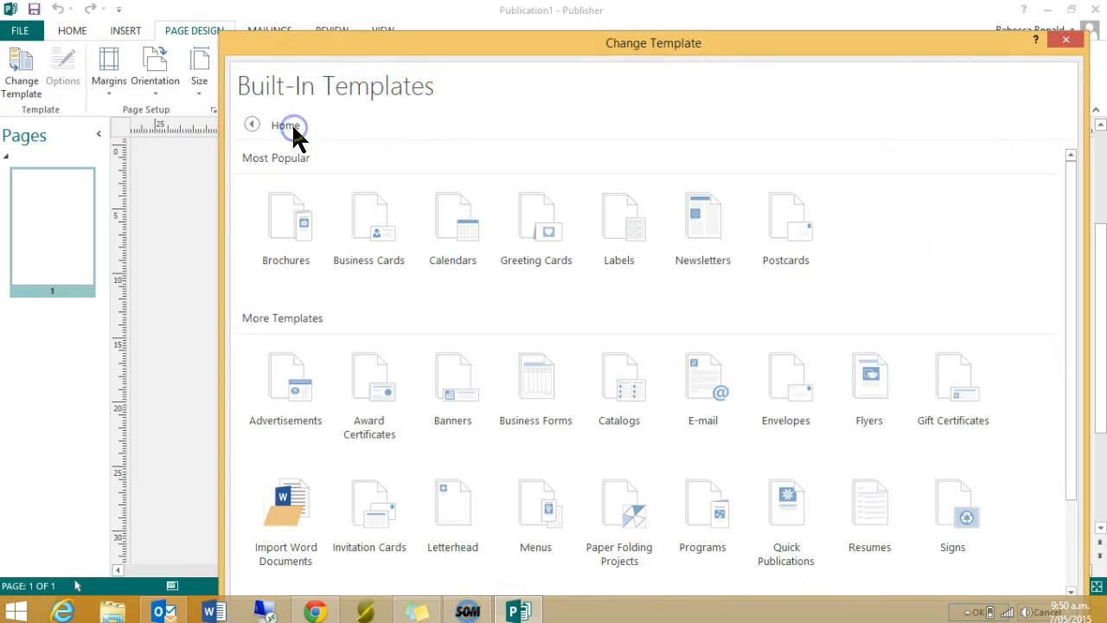
left_click(292, 239)
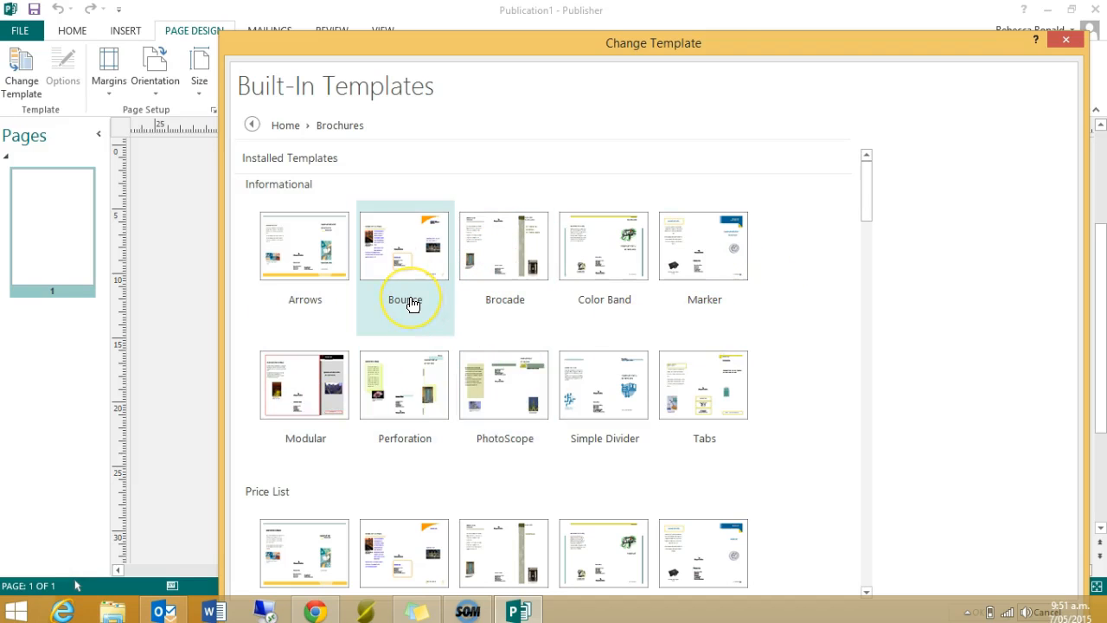
left_click(327, 269)
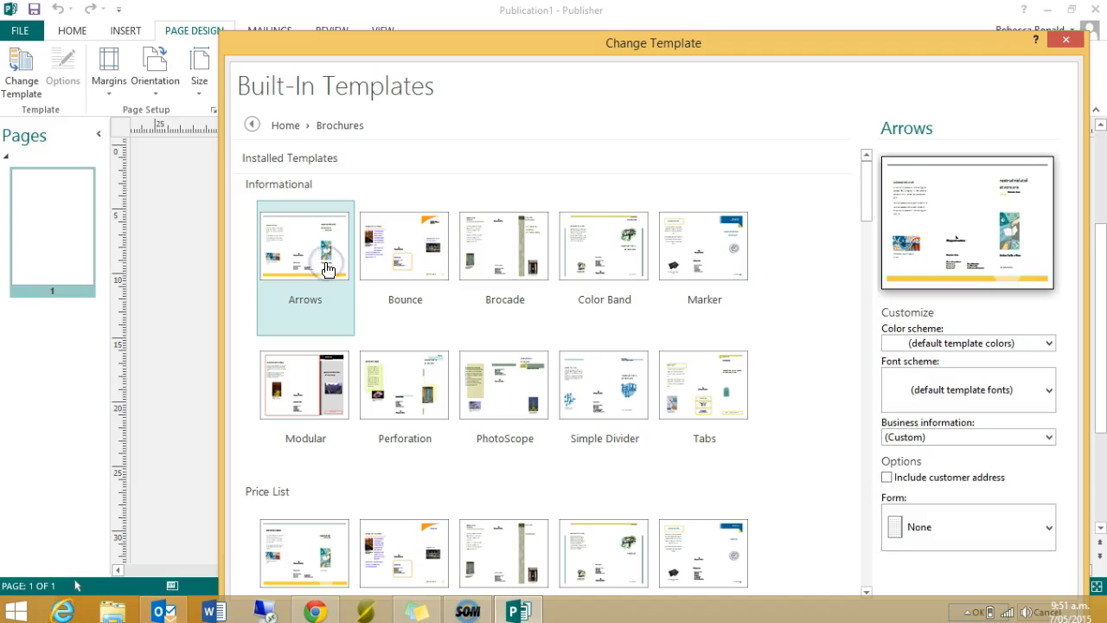
double_click(327, 269)
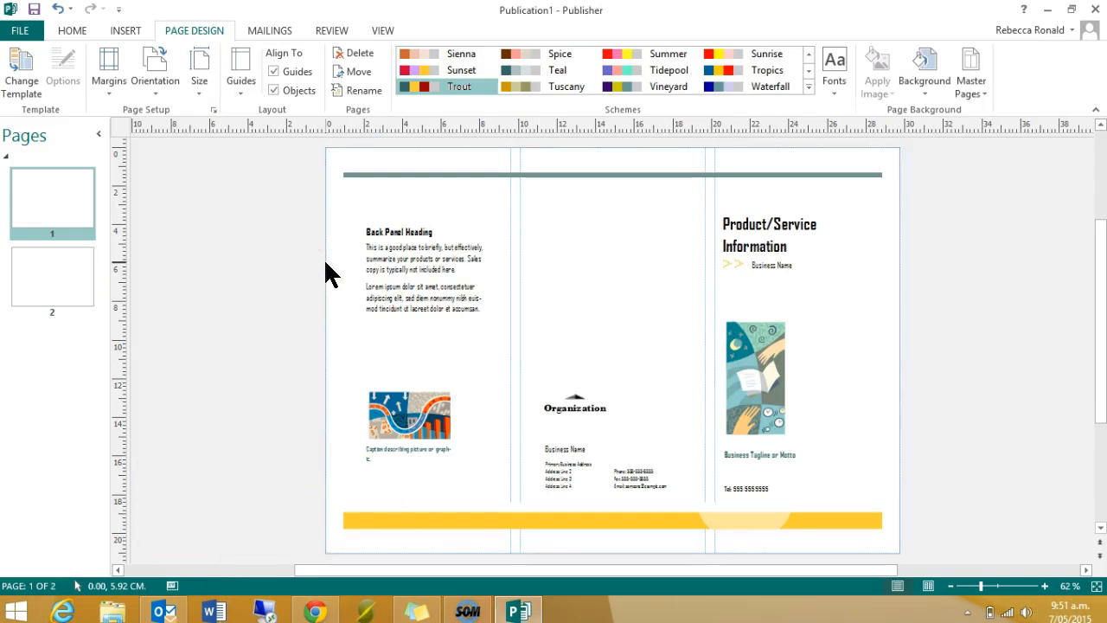
Step: Delete the back panel's heading, captioned picture and body text box from page 1 of the brochure
left_click(416, 247)
left_click(389, 230)
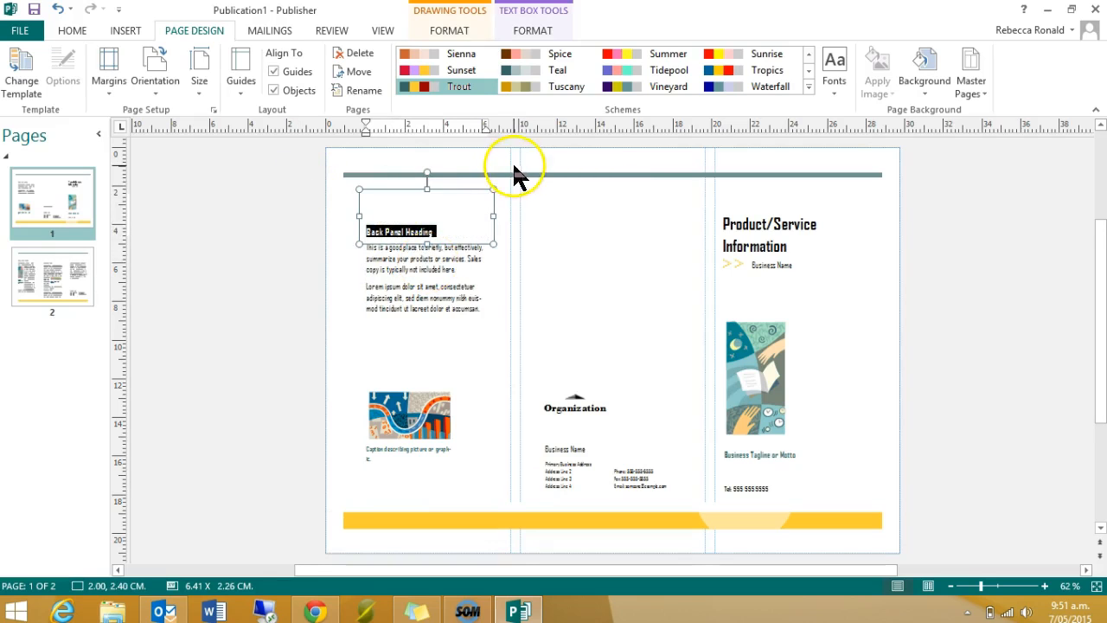
left_click(514, 177)
left_click(531, 513)
left_click(163, 261)
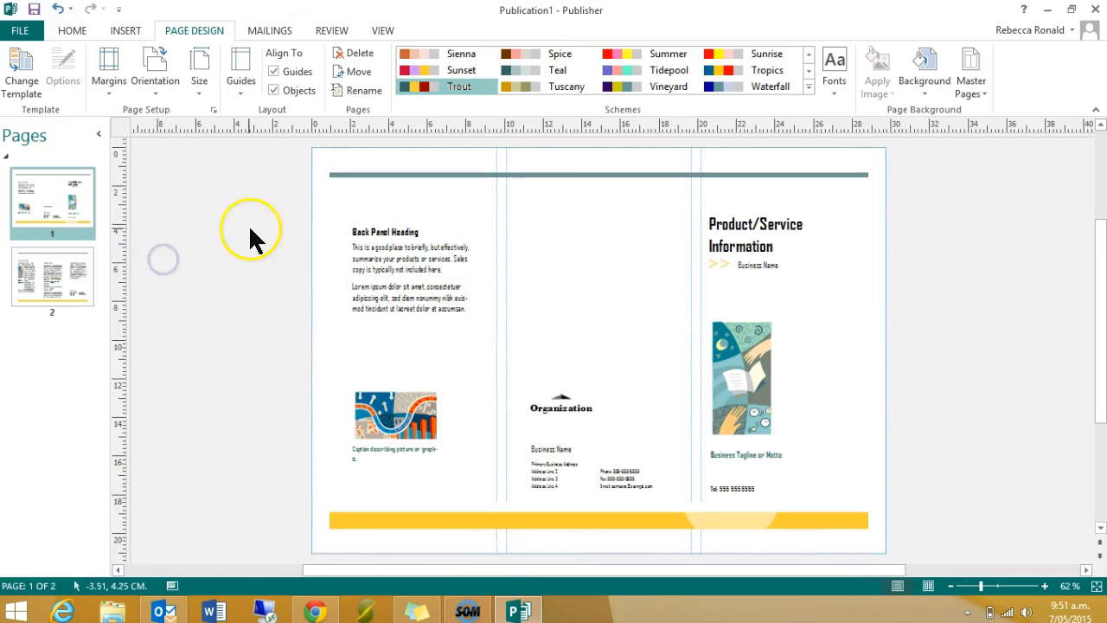
mouse_move(271, 185)
left_mouse_down()
mouse_move(462, 277)
mouse_move(510, 487)
left_mouse_up()
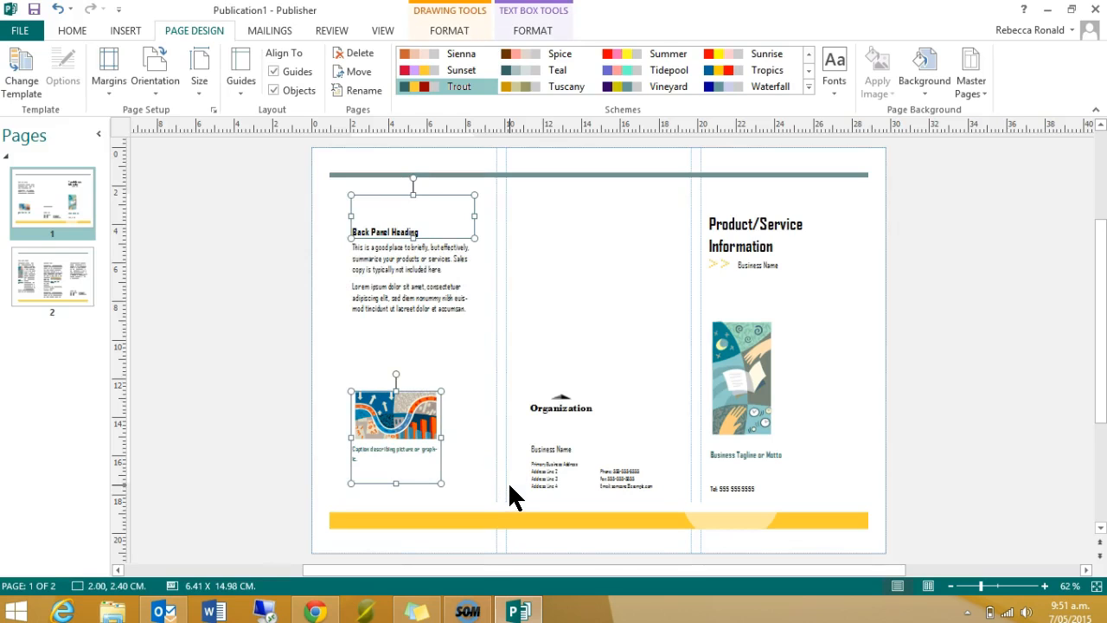
key("Delete")
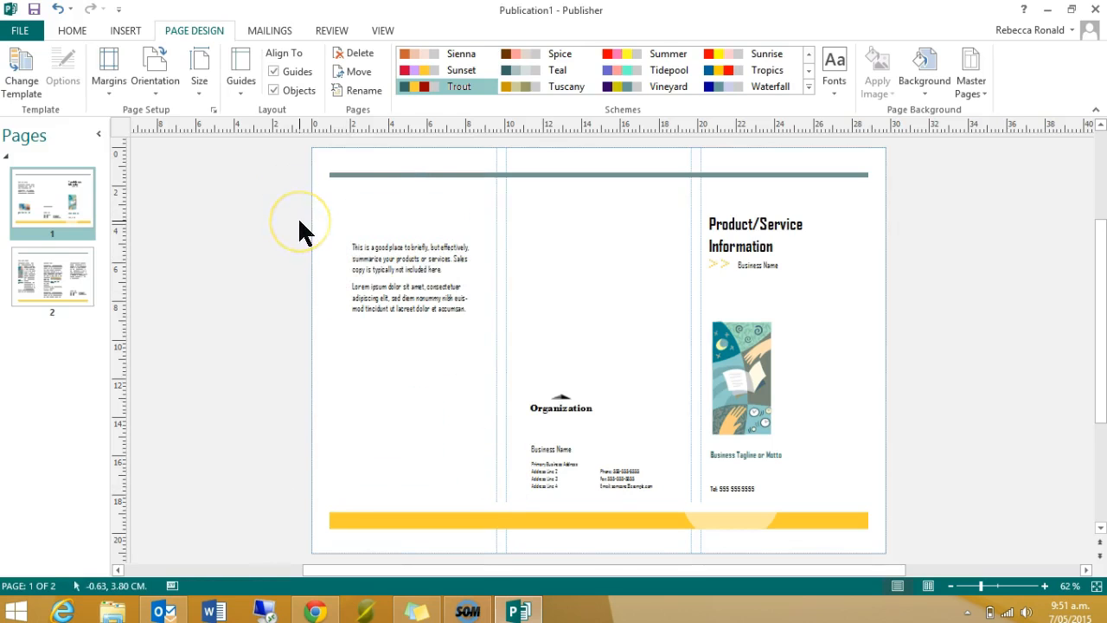
left_click(361, 245)
left_click(358, 238)
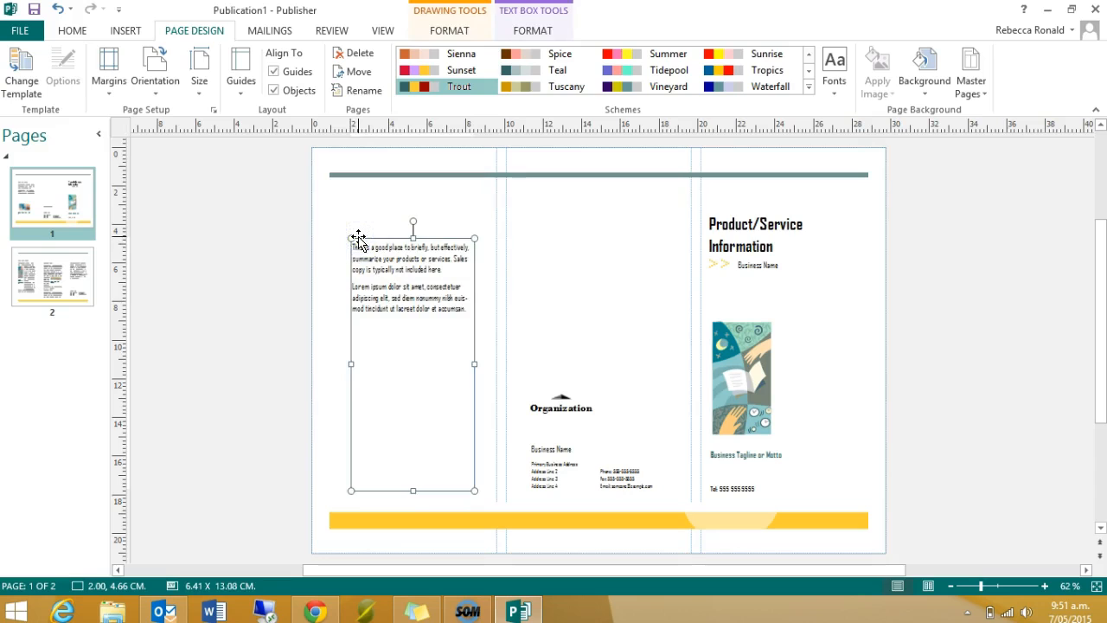
key("Delete")
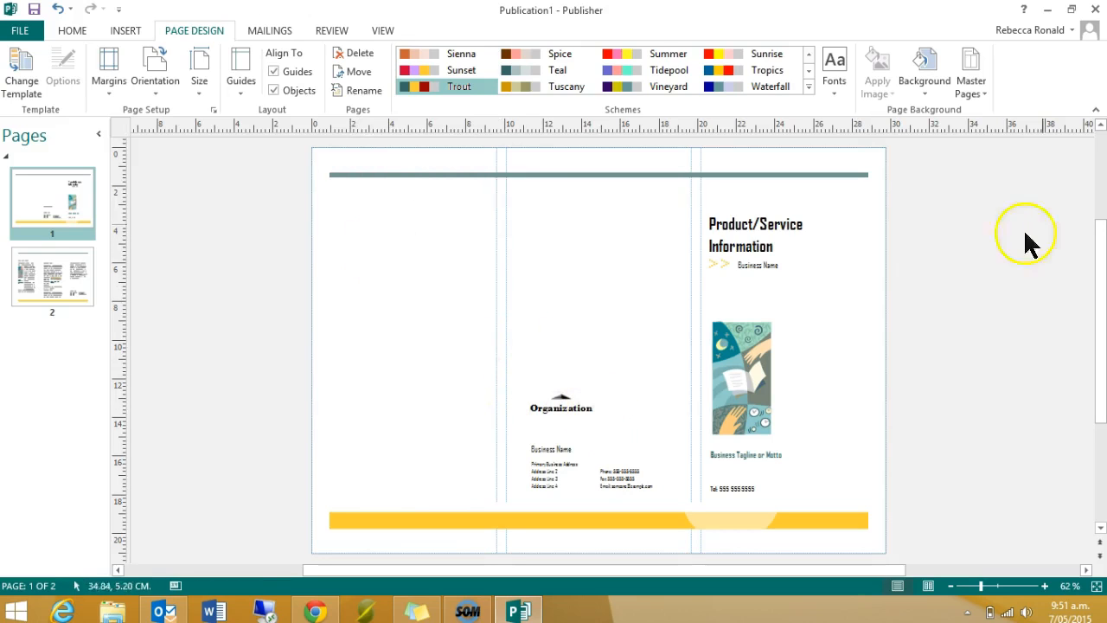
Step: Replace the cover title placeholder on page 1 with "Health and Safety on the Computer"
left_click(752, 227)
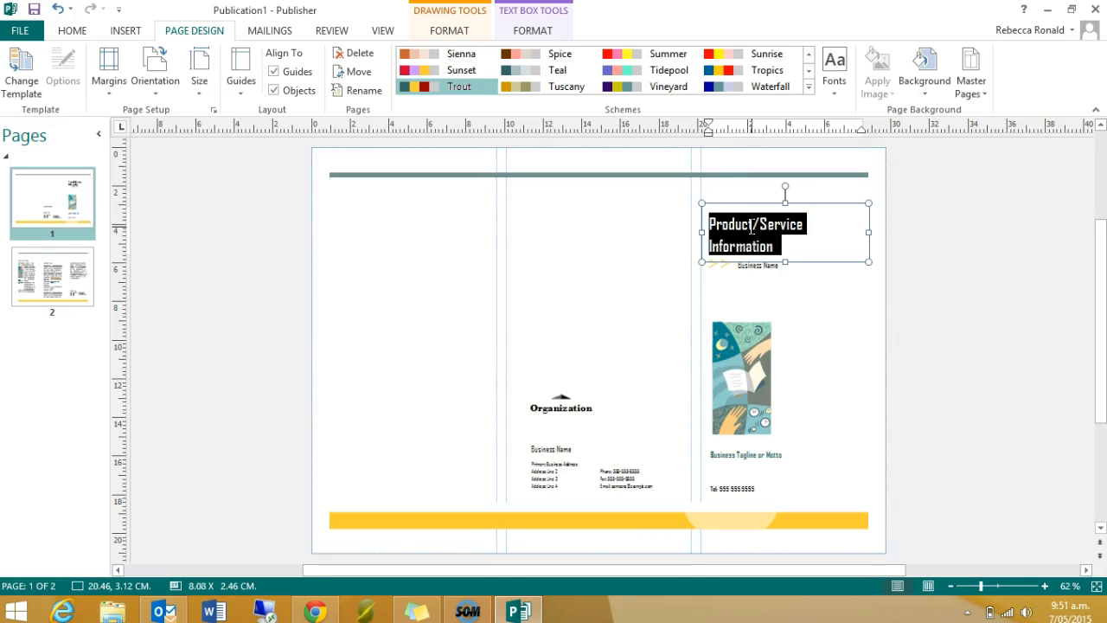
type("Health and Safety")
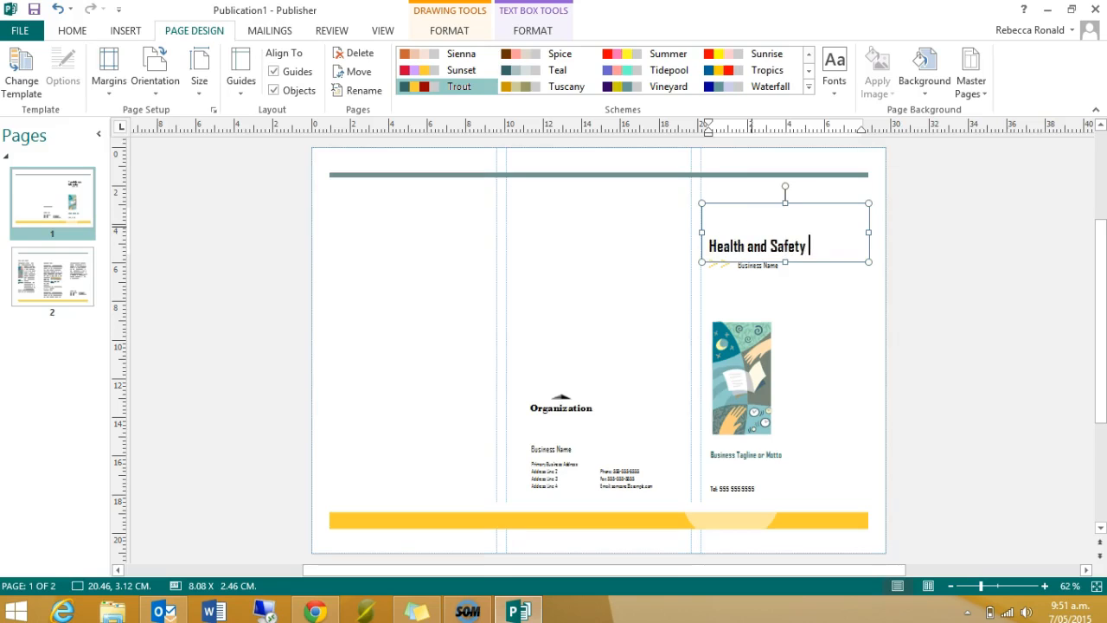
type("omputer")
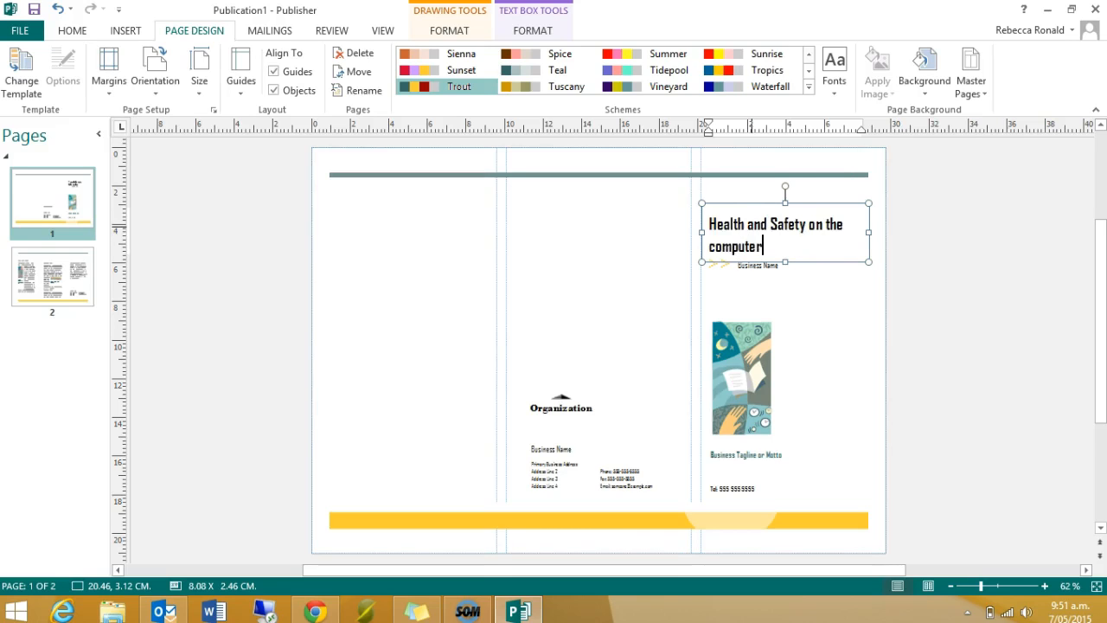
left_click(715, 250)
key("BackSpace")
type("C")
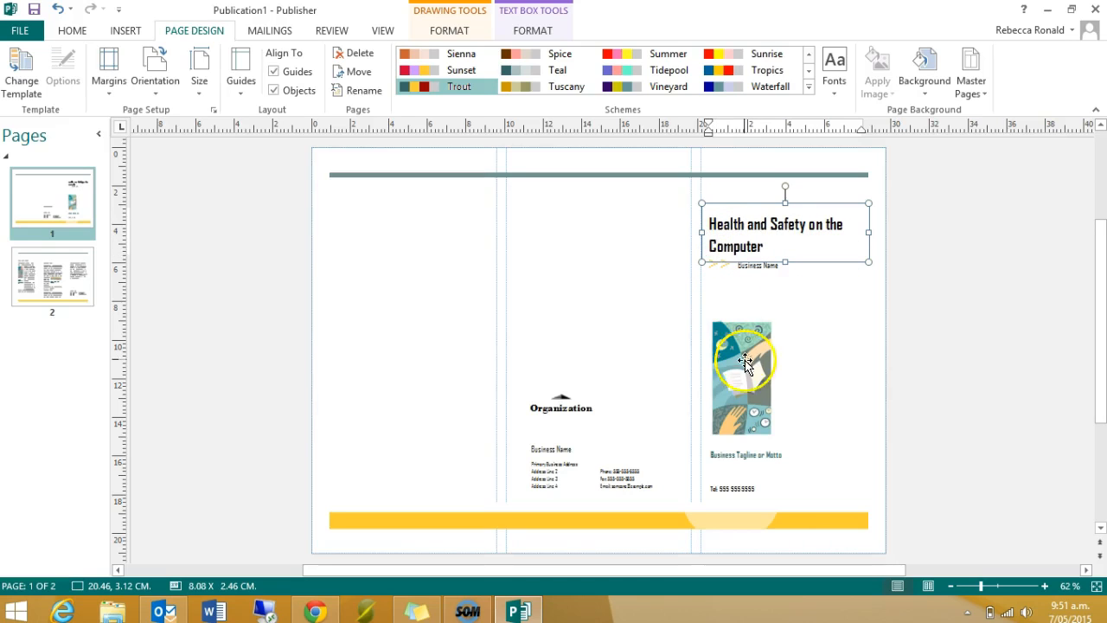
Step: Examine the cover's picture and business name placeholders and the text boxes on page 2's inside panels
left_click(748, 362)
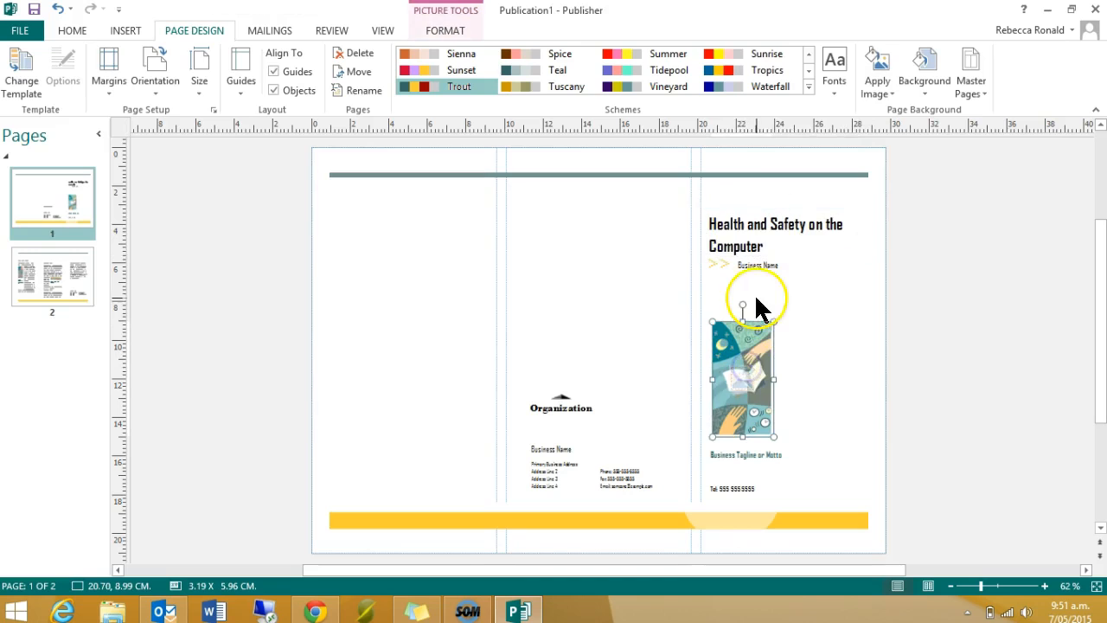
left_click(821, 305)
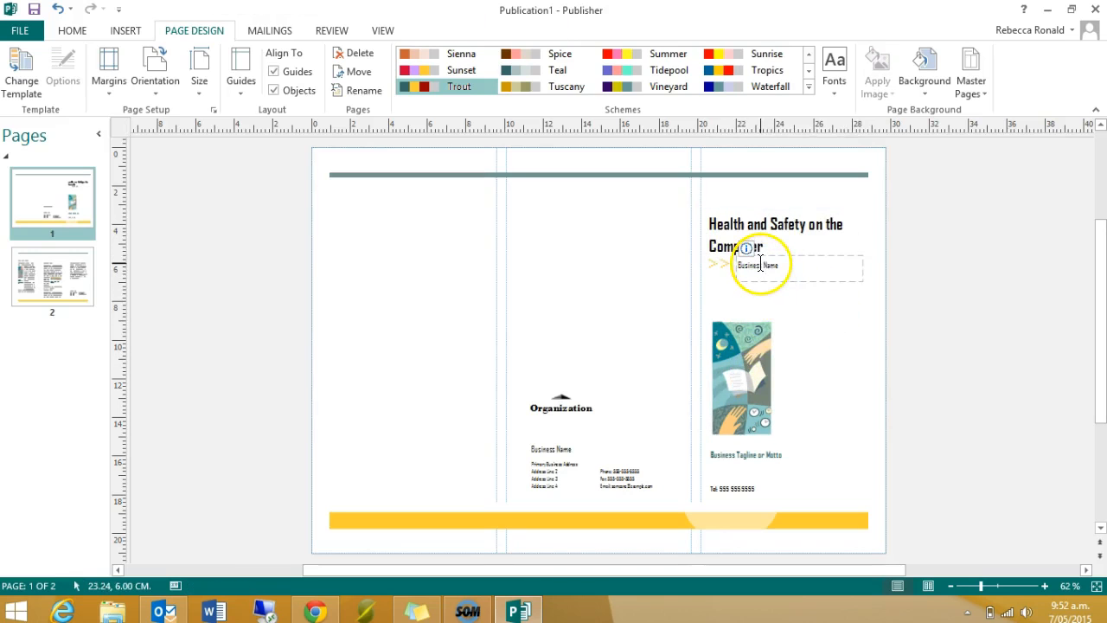
double_click(761, 264)
triple_click(760, 268)
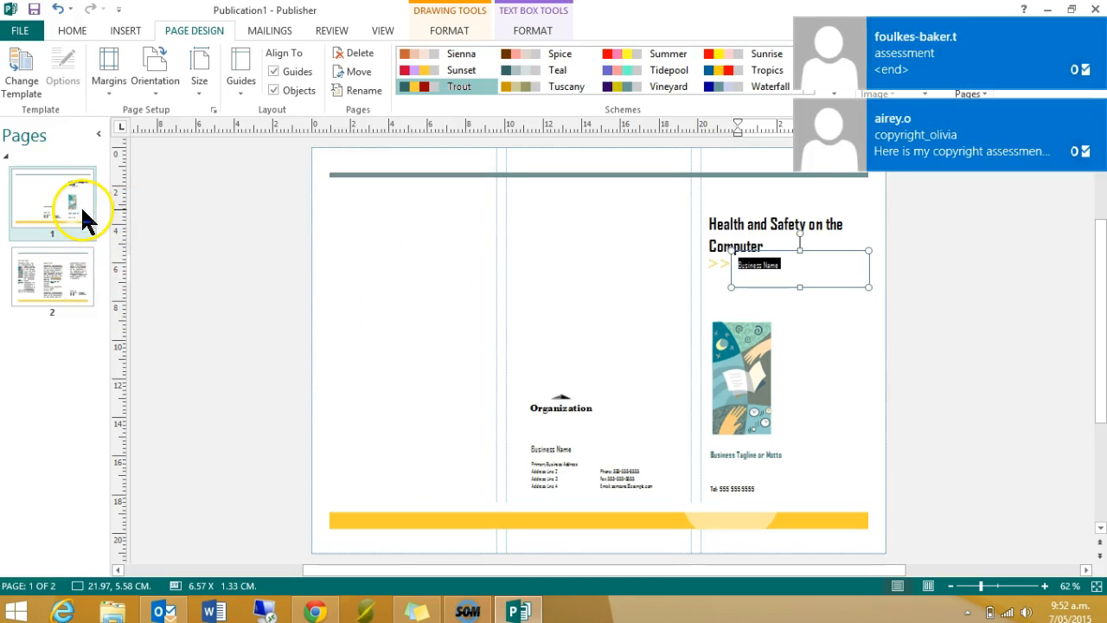
left_click(69, 299)
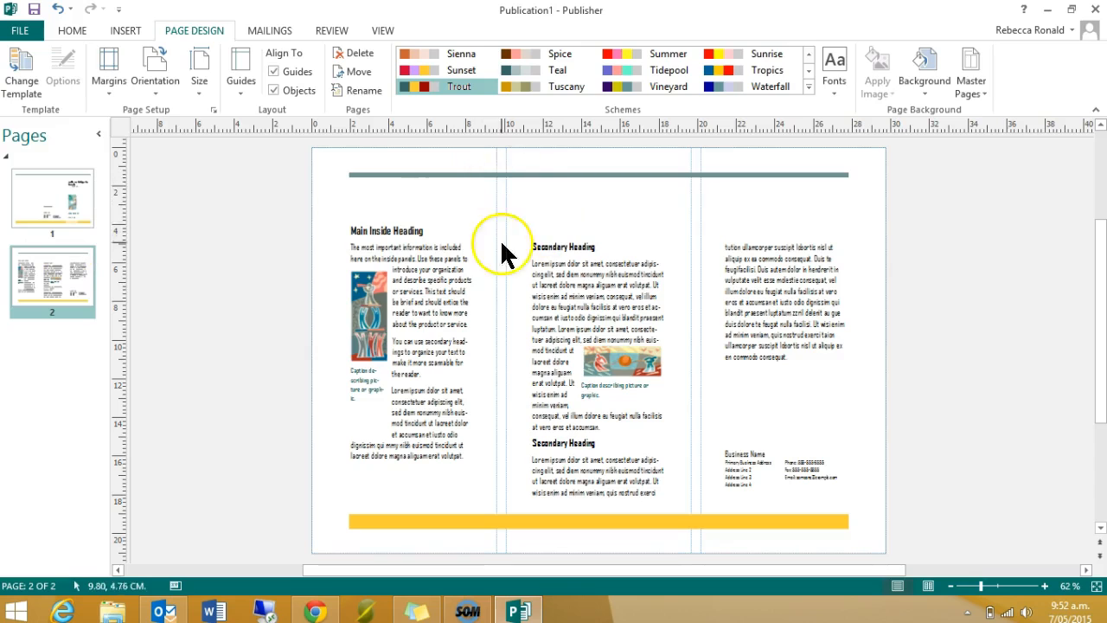
left_click(474, 279)
mouse_move(475, 371)
left_mouse_down()
mouse_move(510, 368)
mouse_move(474, 361)
left_mouse_up()
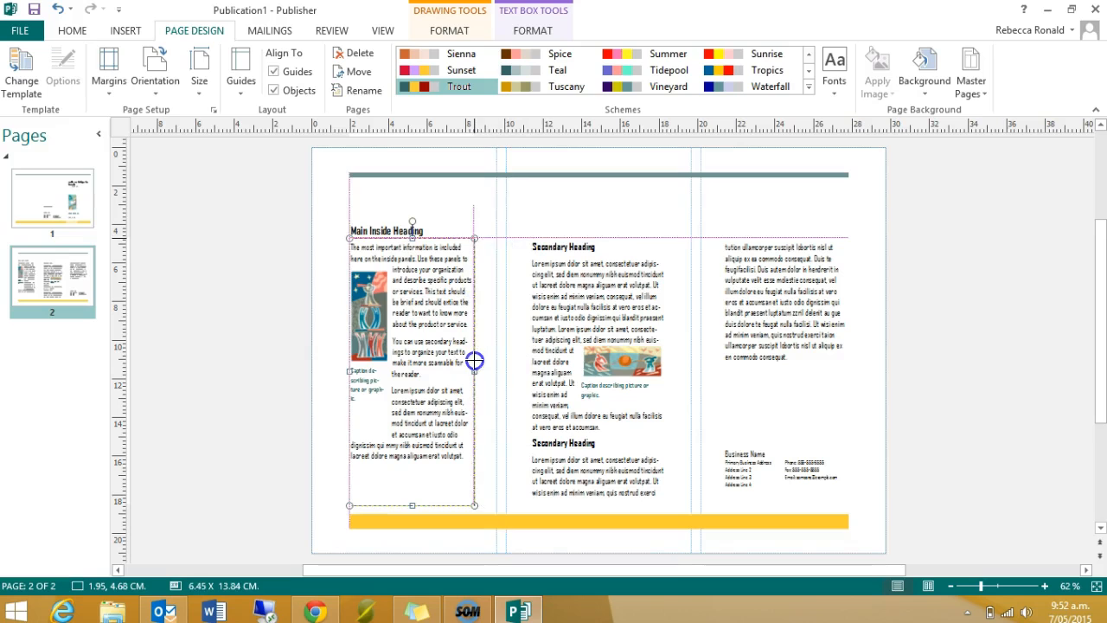
left_click(45, 205)
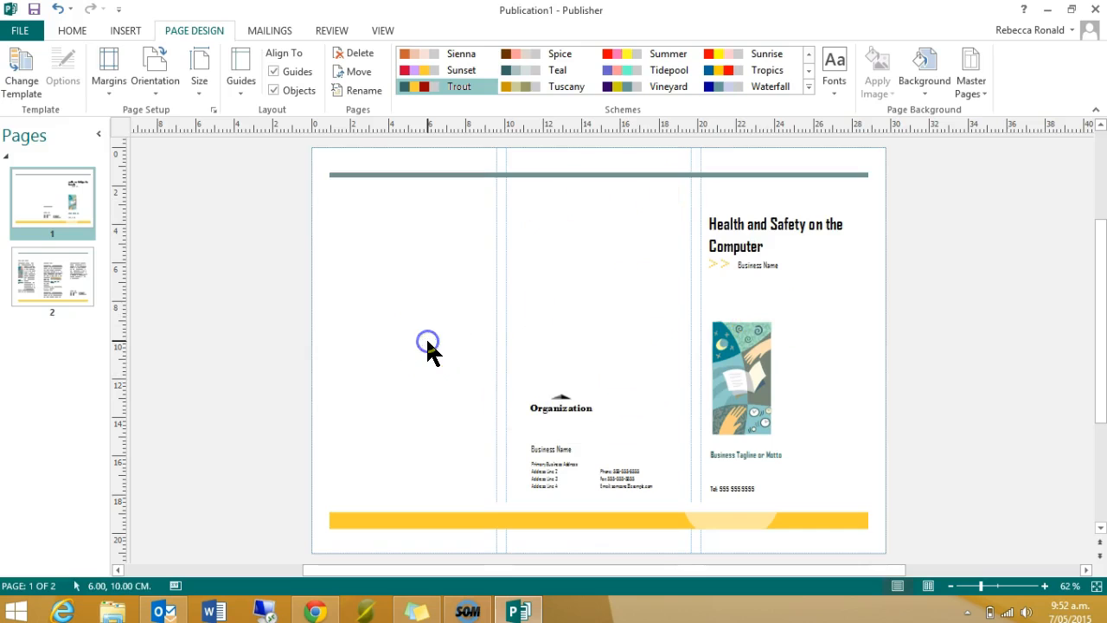
scroll(427, 340, "up", 1)
left_click(51, 276)
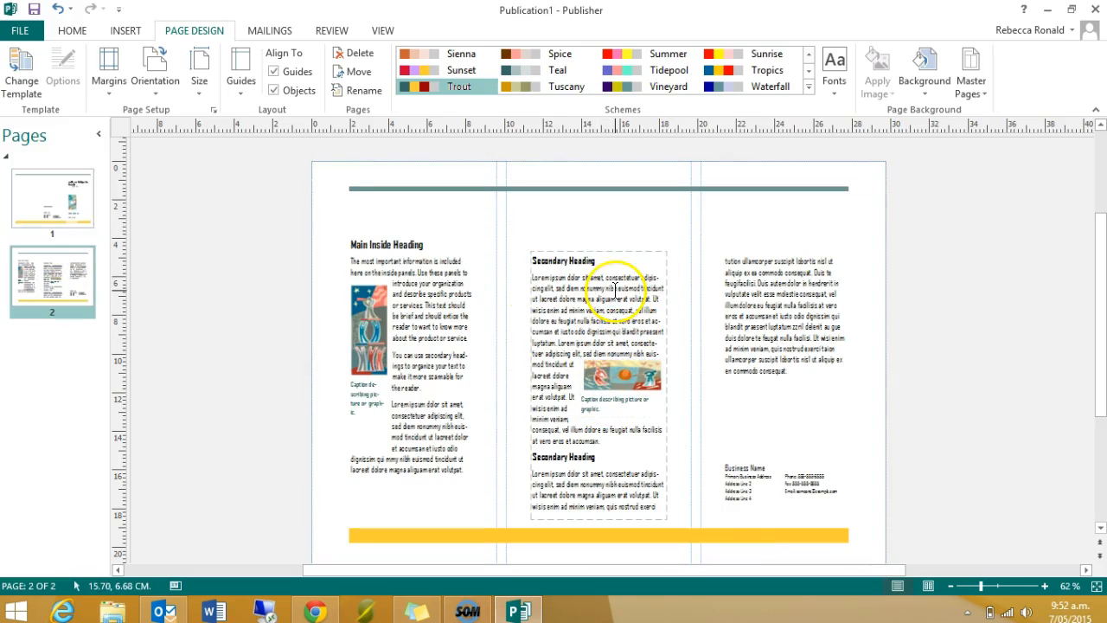
triple_click(570, 294)
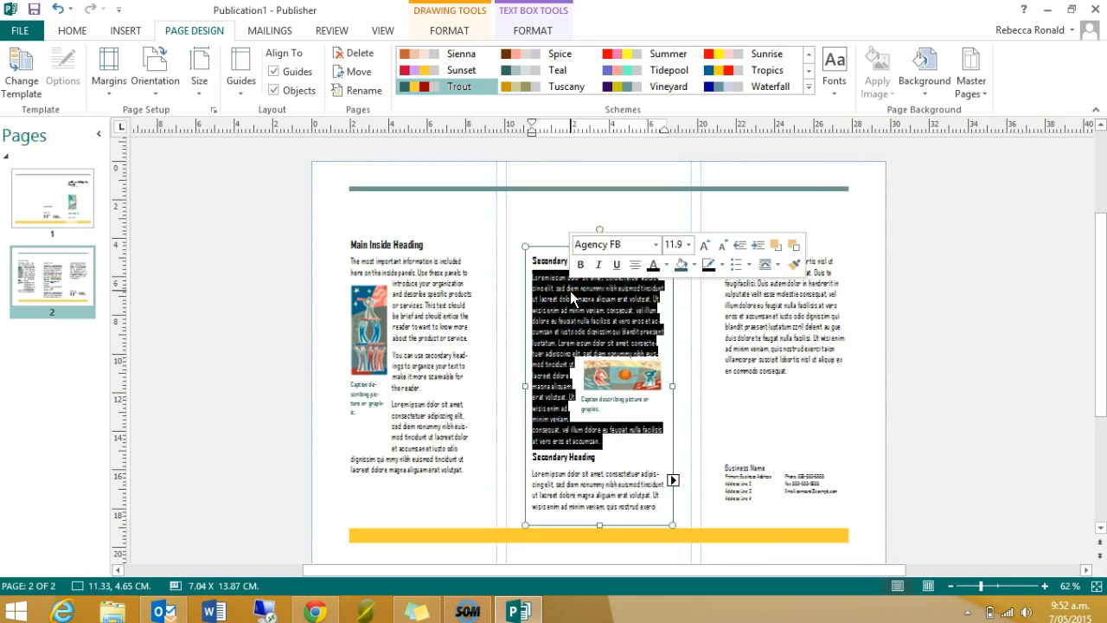
left_click(953, 347)
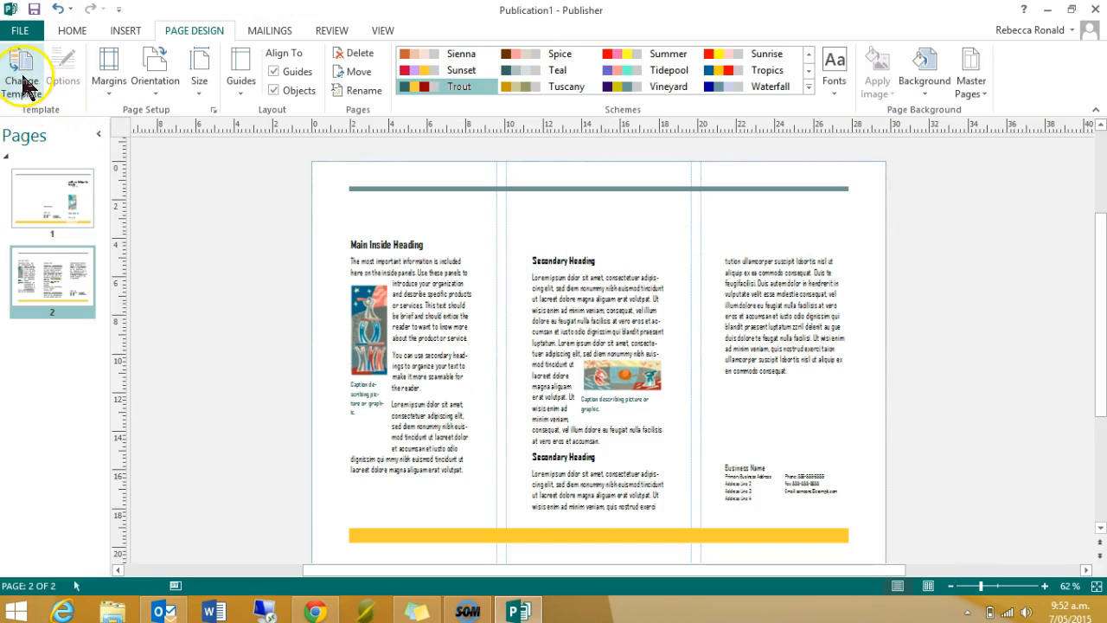
Step: Set up printing on the Follow Me Colour on MCPS01 printer with one page per sheet
left_click(23, 33)
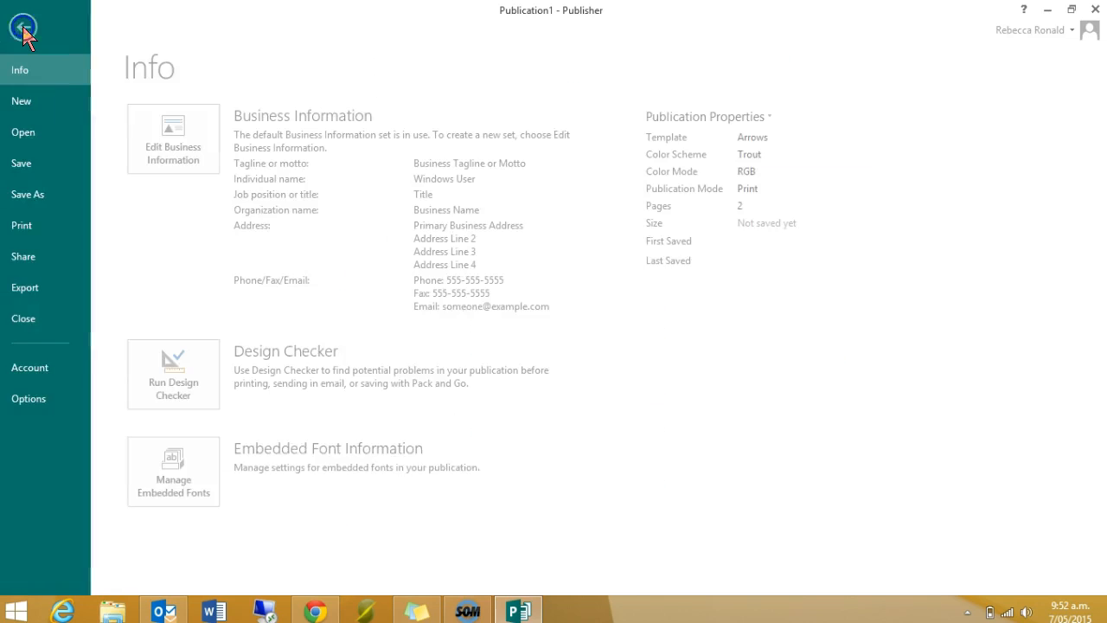
left_click(29, 226)
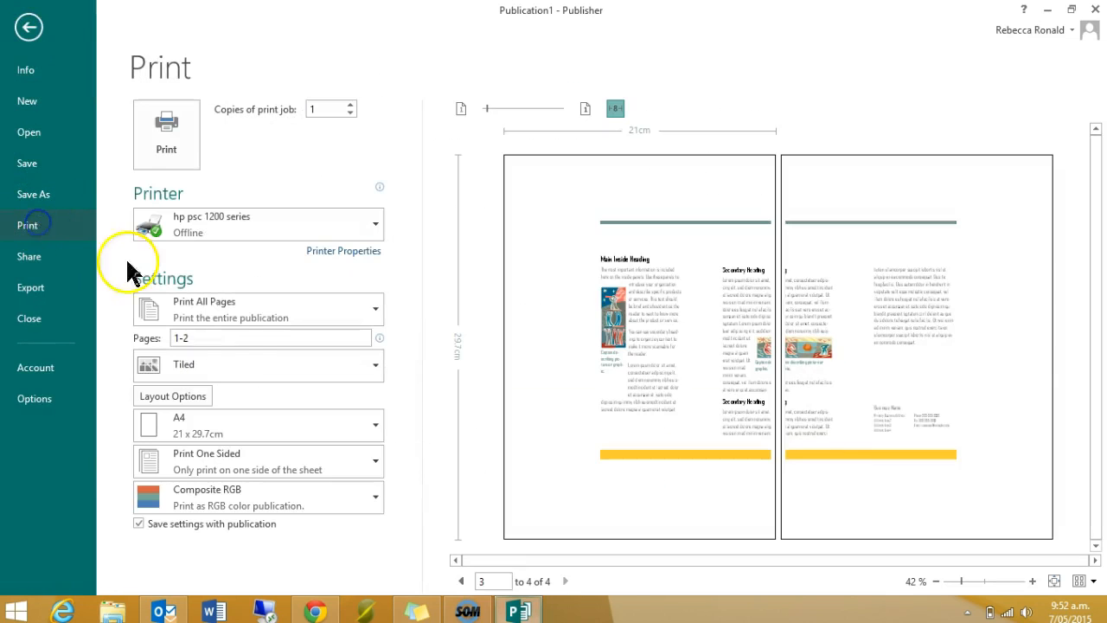
left_click(217, 221)
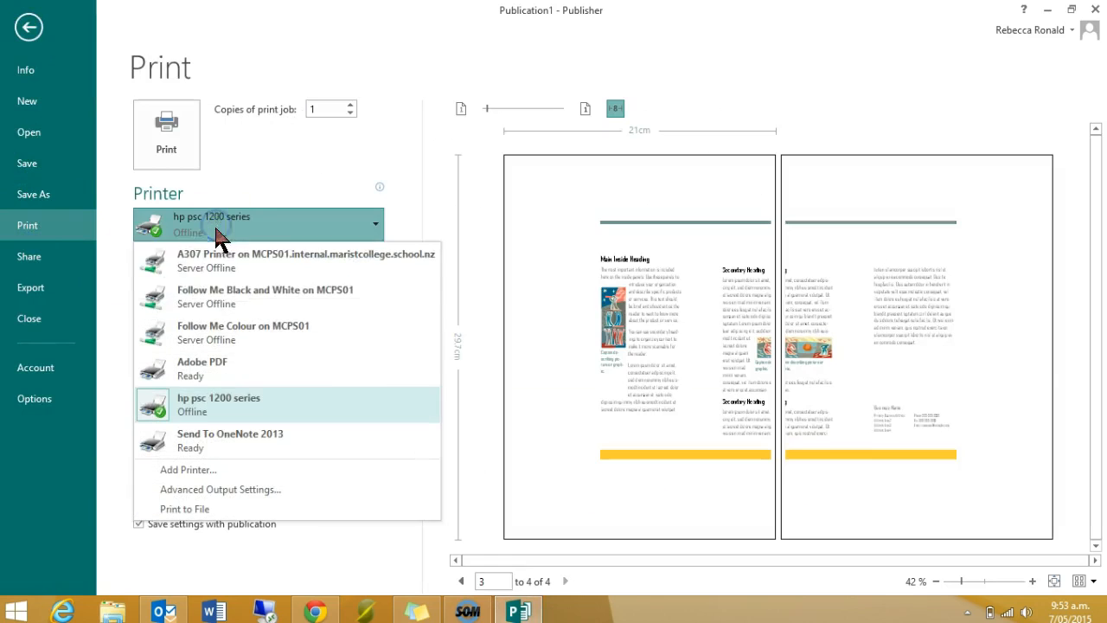
left_click(215, 292)
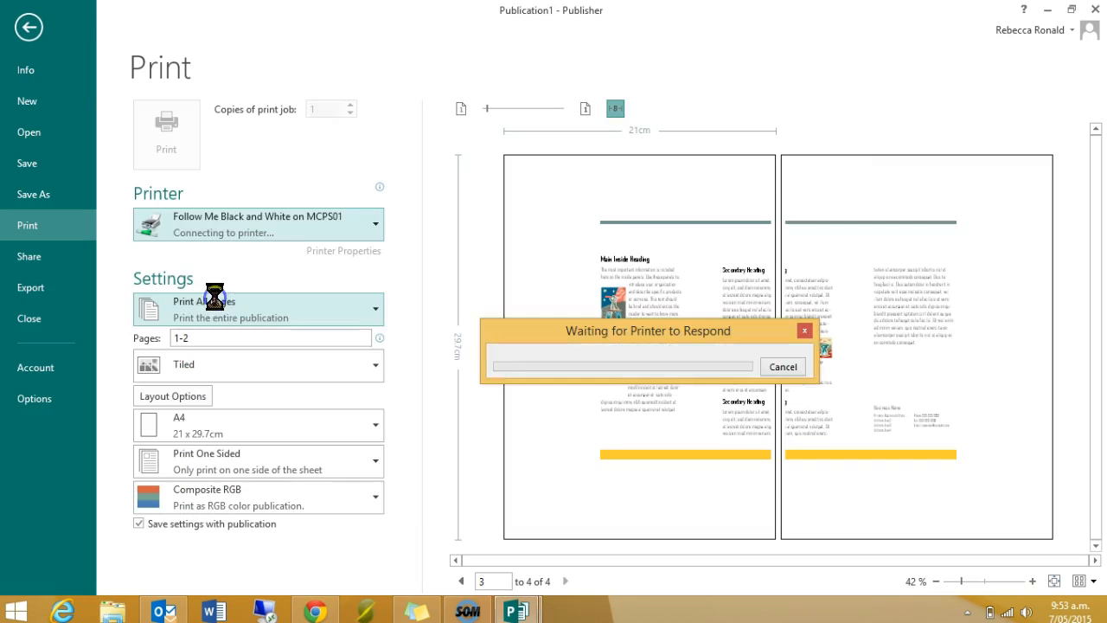
left_click(249, 221)
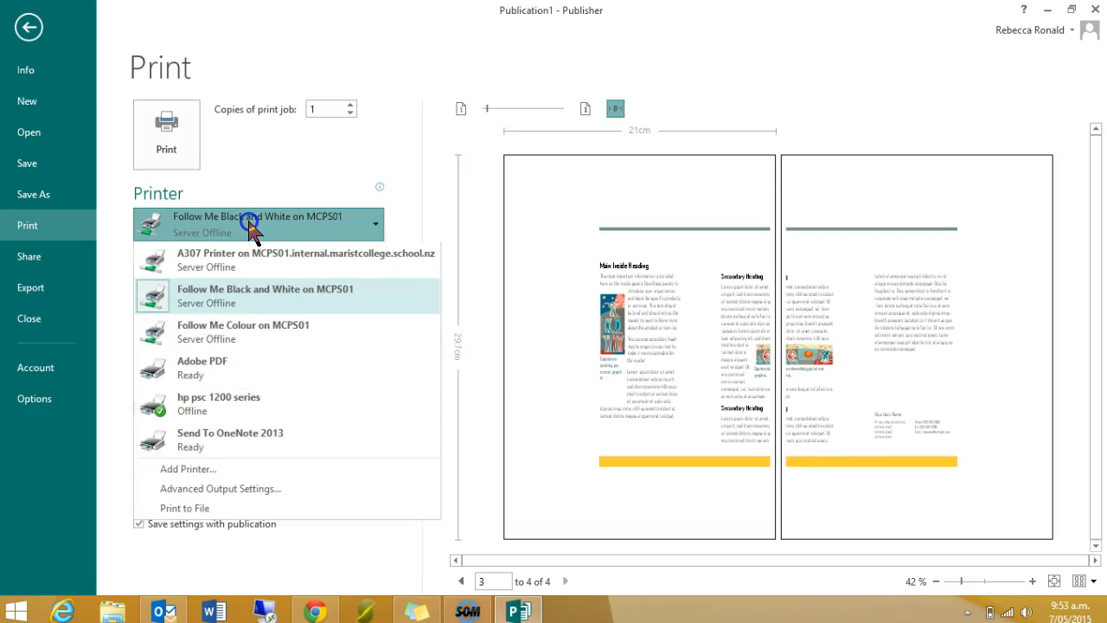
left_click(218, 320)
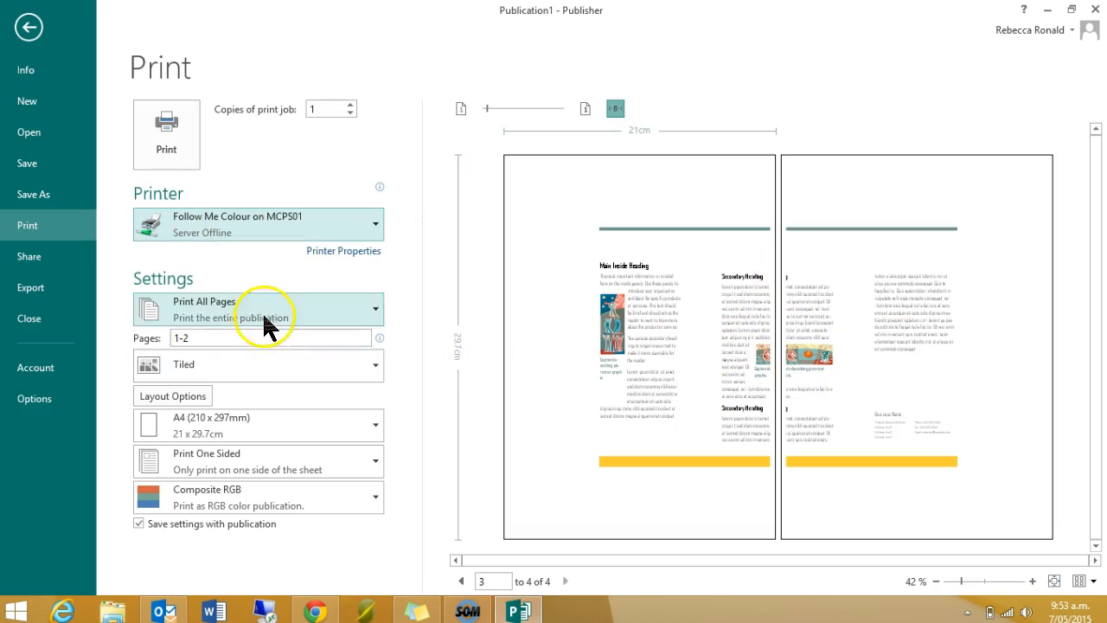
left_click(187, 374)
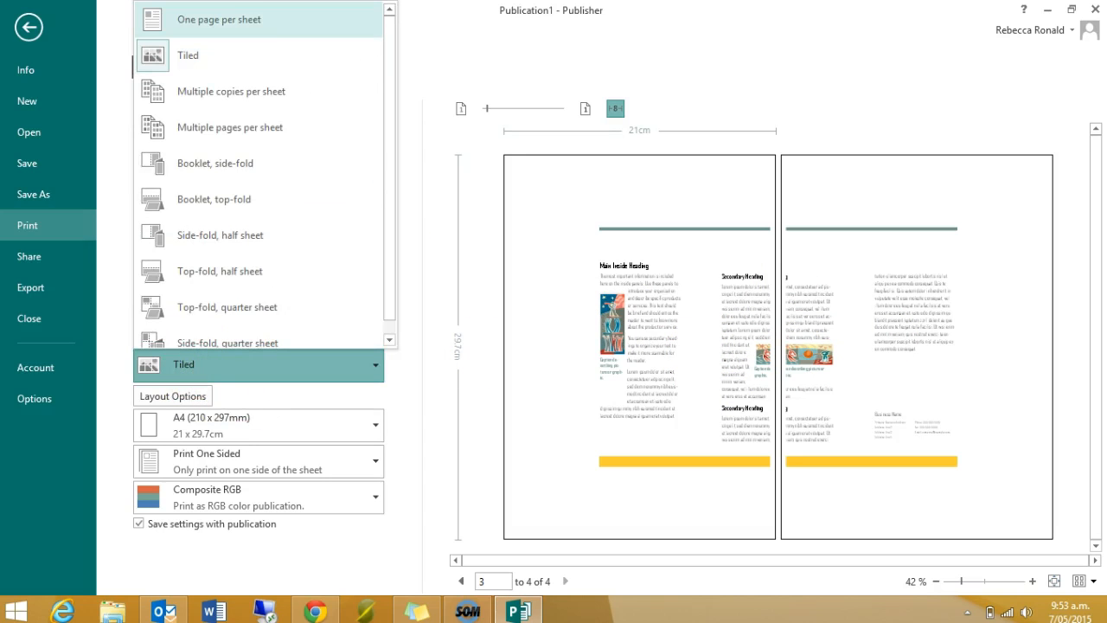
left_click(256, 21)
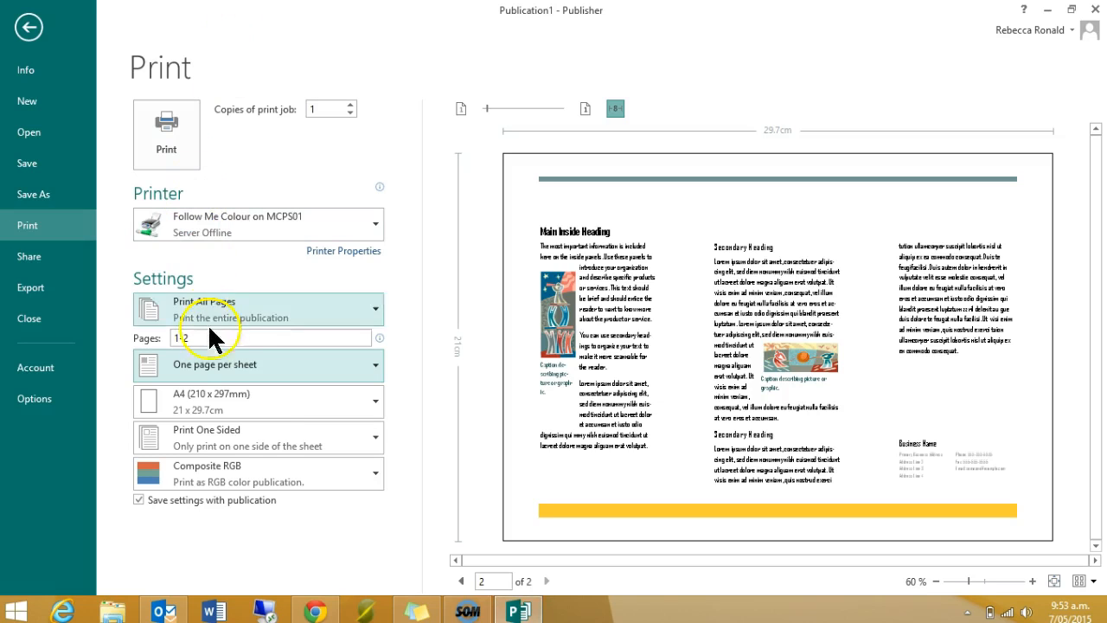
Step: Set the brochure to print on both sides with sheets flipped on the short edge
left_click(228, 449)
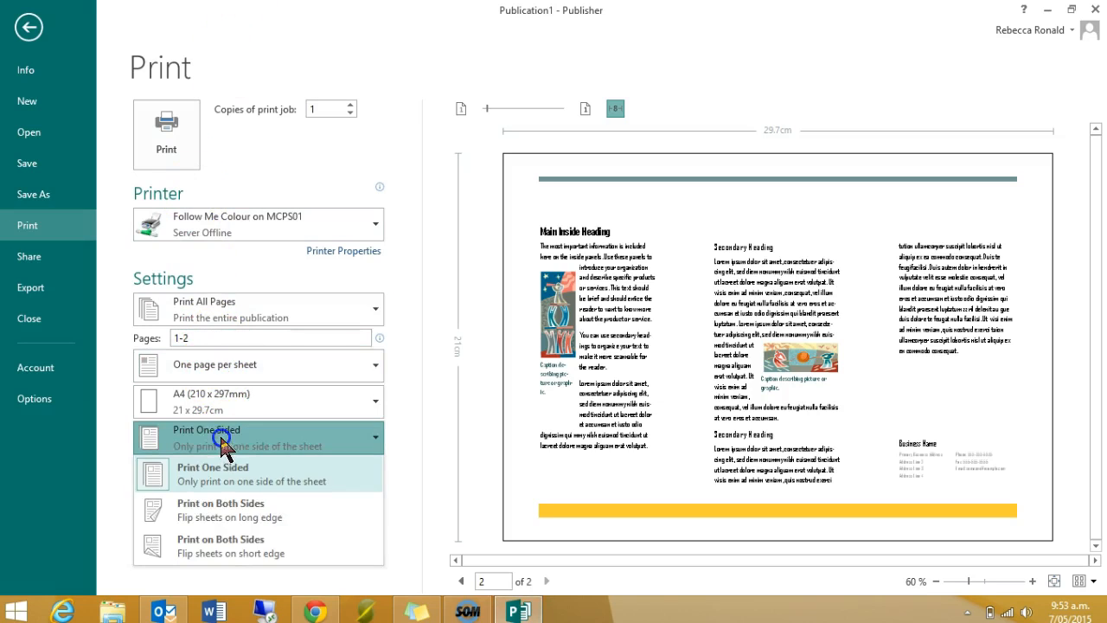
left_click(227, 517)
left_click(227, 441)
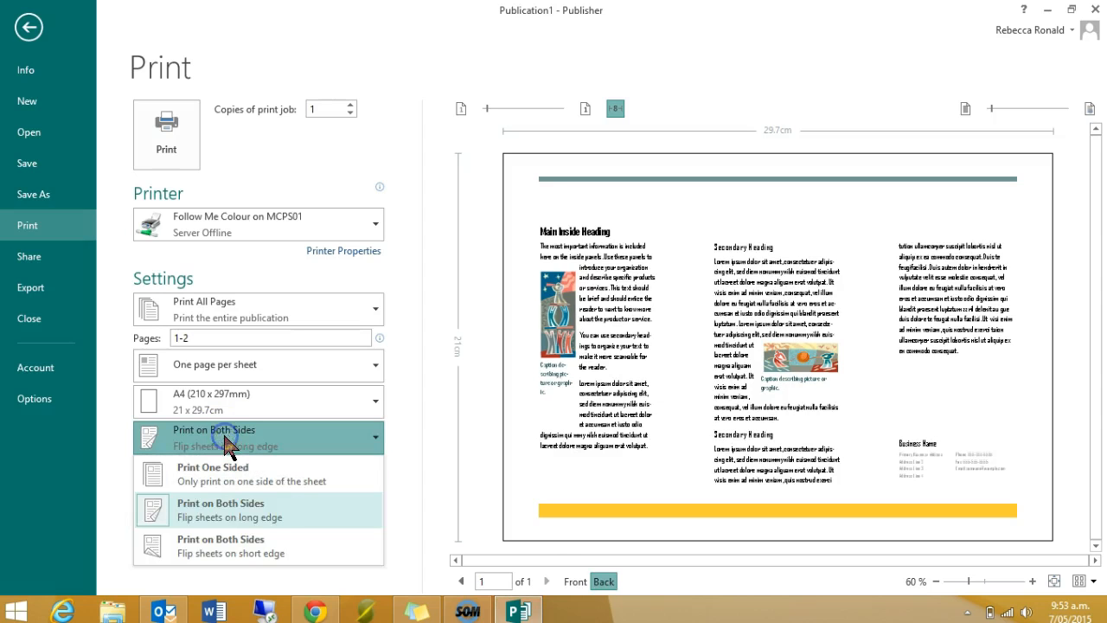
left_click(235, 554)
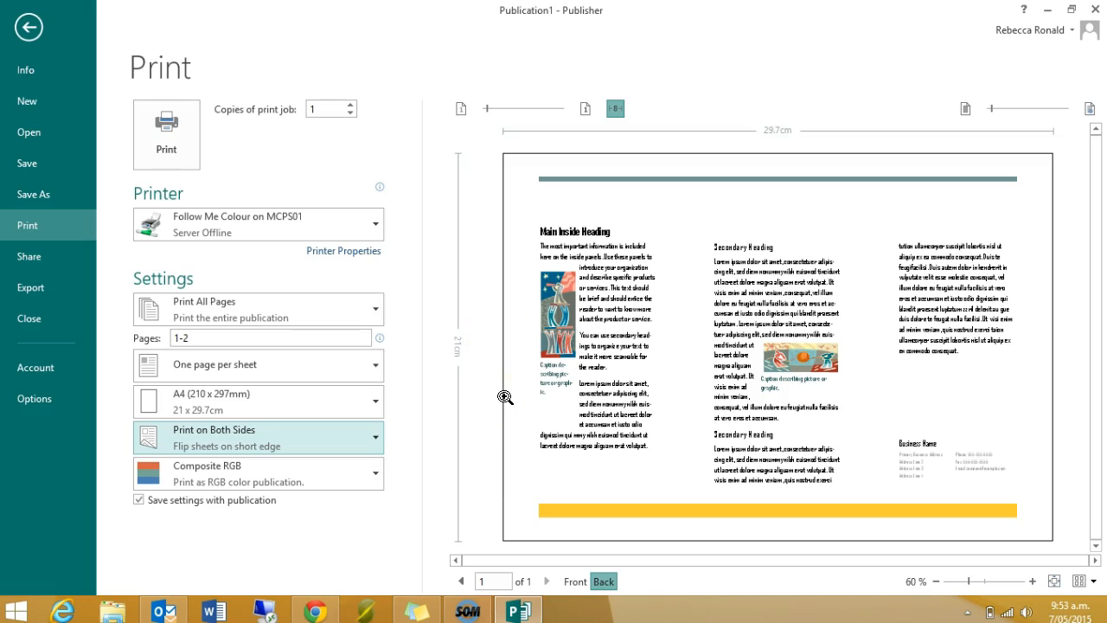
Step: Choose A4 (210 x 297mm) as the print paper size and return to editing the brochure
left_click(208, 413)
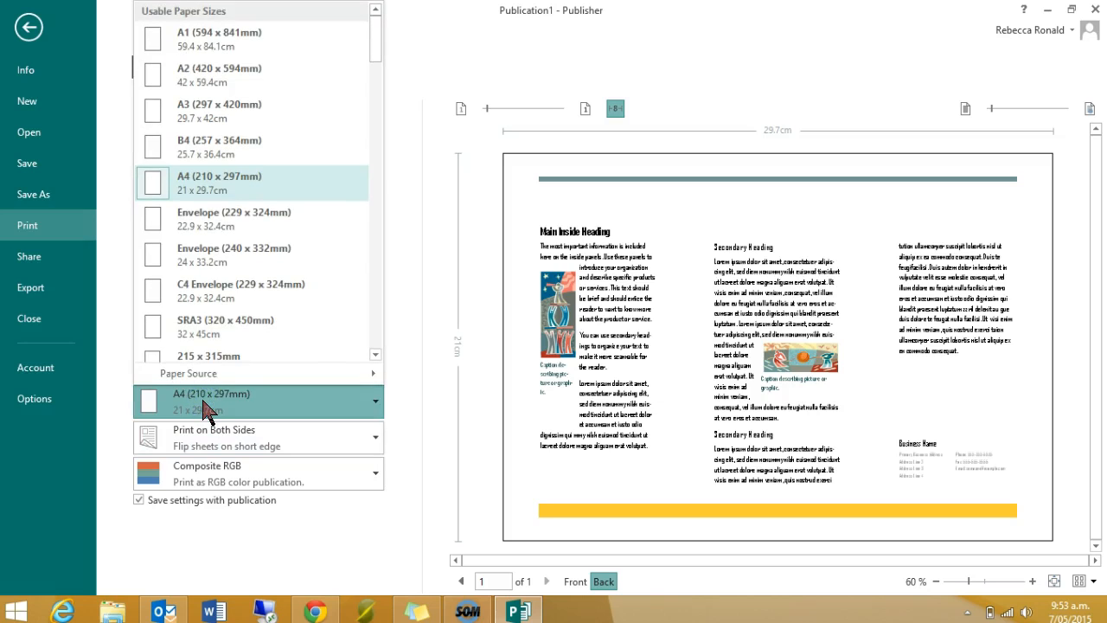
left_click(215, 191)
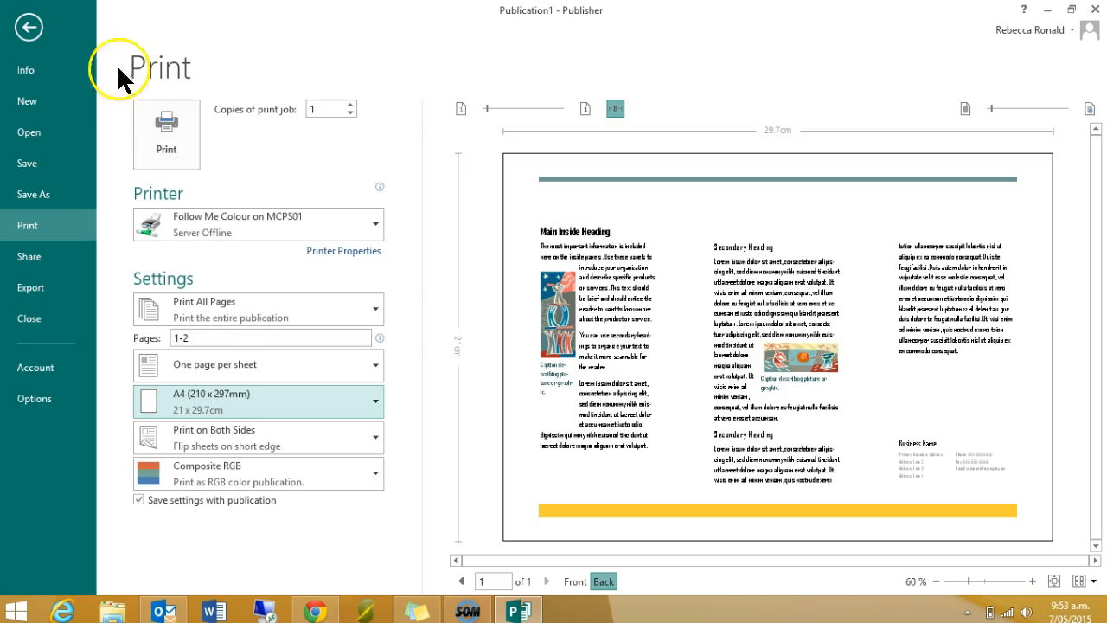
left_click(26, 33)
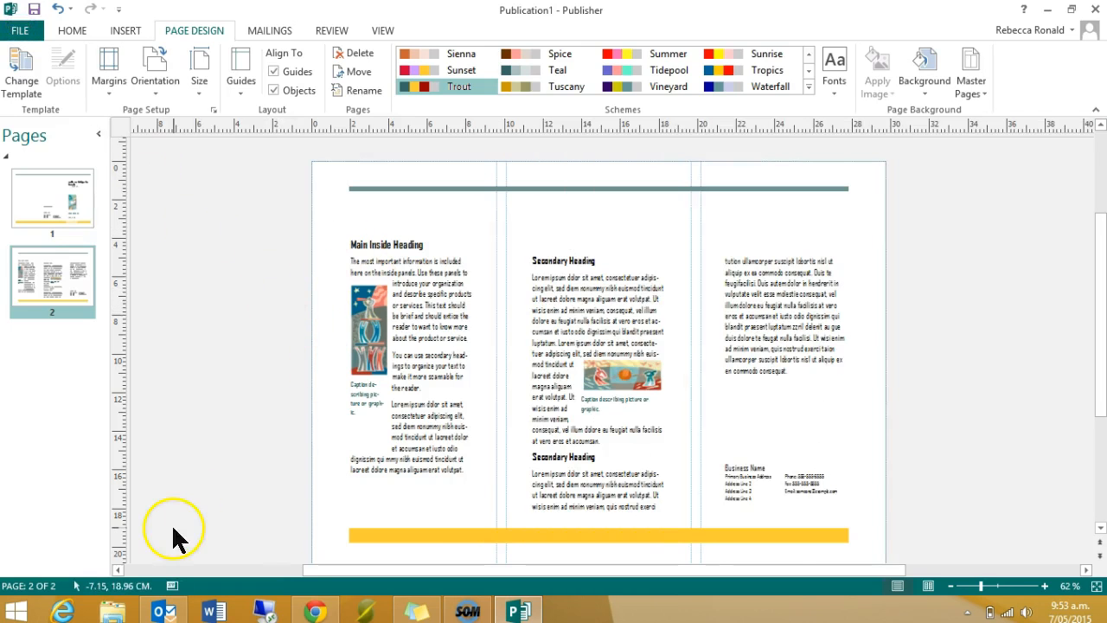